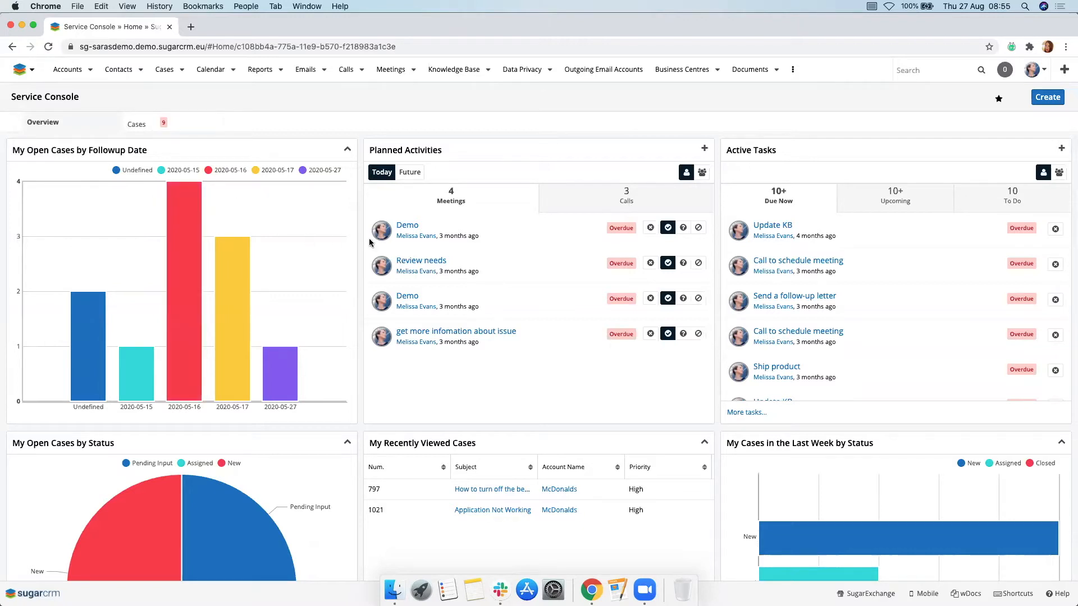
Review the charts, planned activities and active tasks on the Service Console overview.
scroll(356, 250, down, 5)
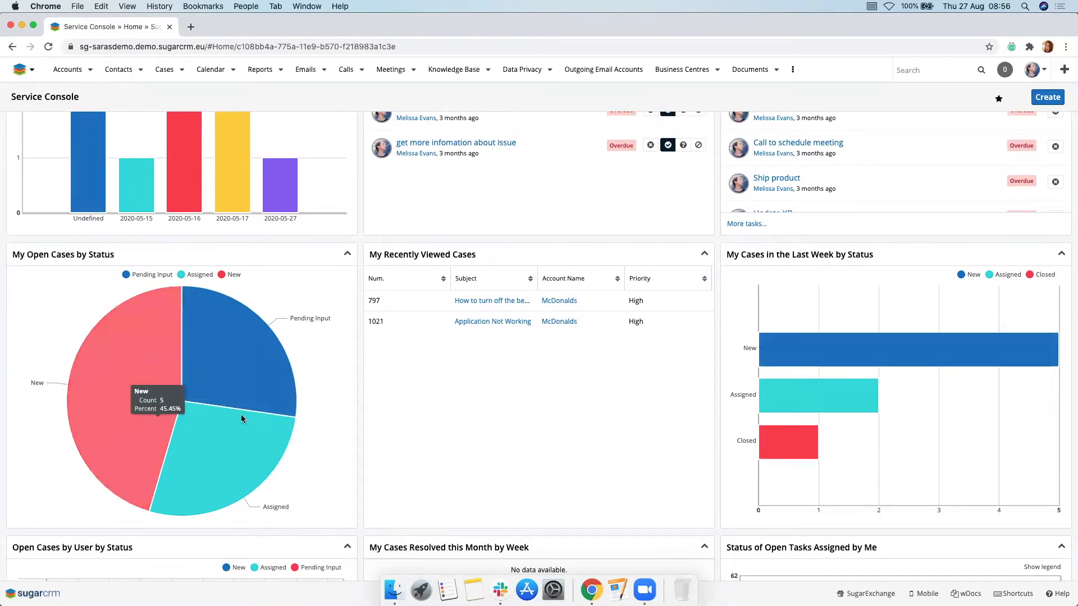
scroll(399, 316, down, 7)
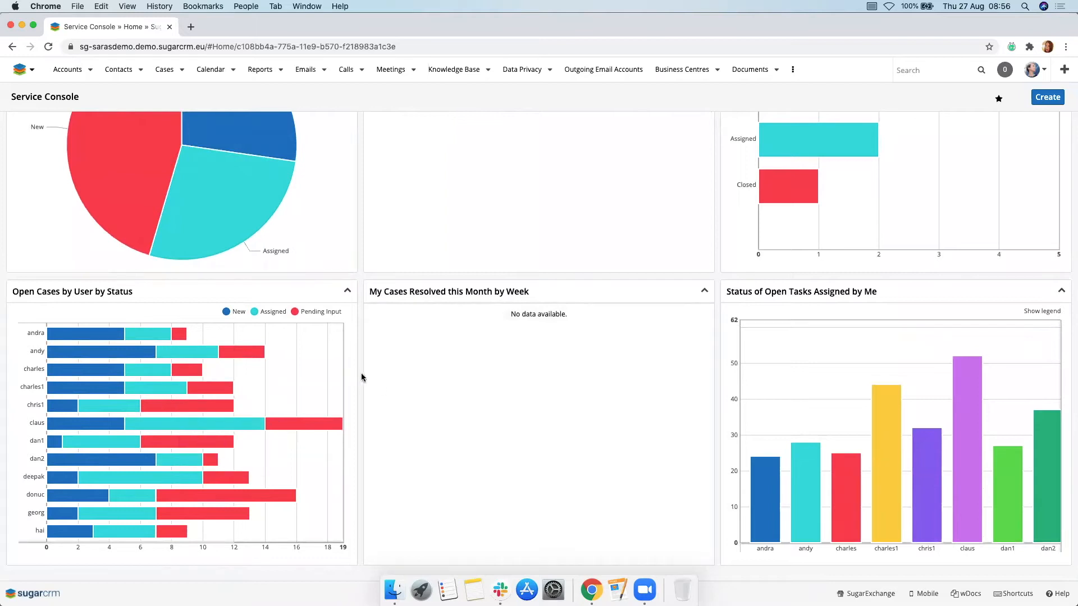
scroll(362, 377, up, 10)
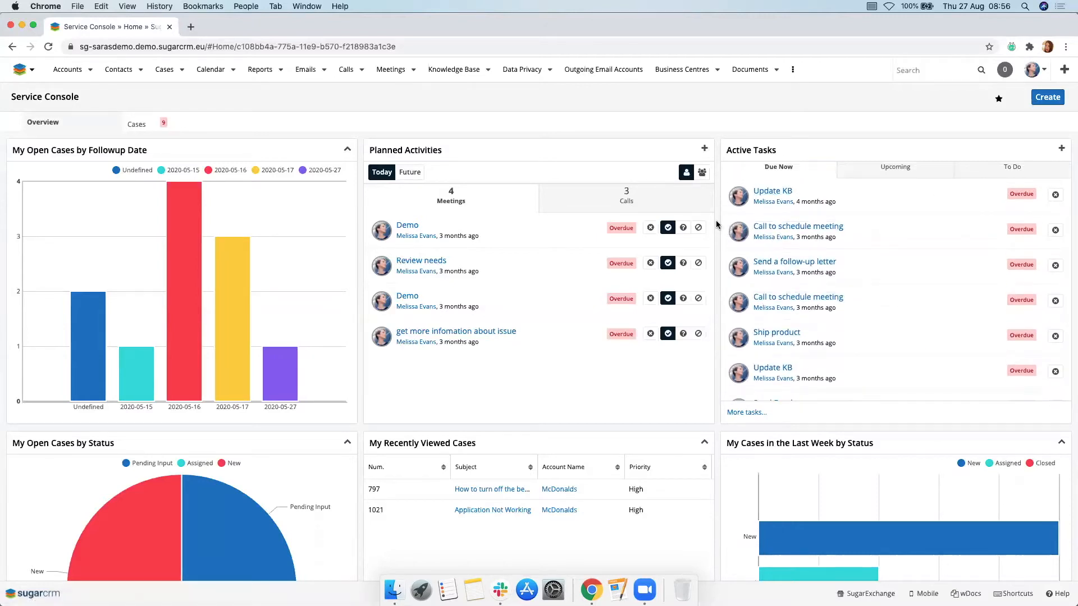
scroll(716, 223, down, 7)
scroll(716, 224, down, 2)
scroll(716, 224, up, 10)
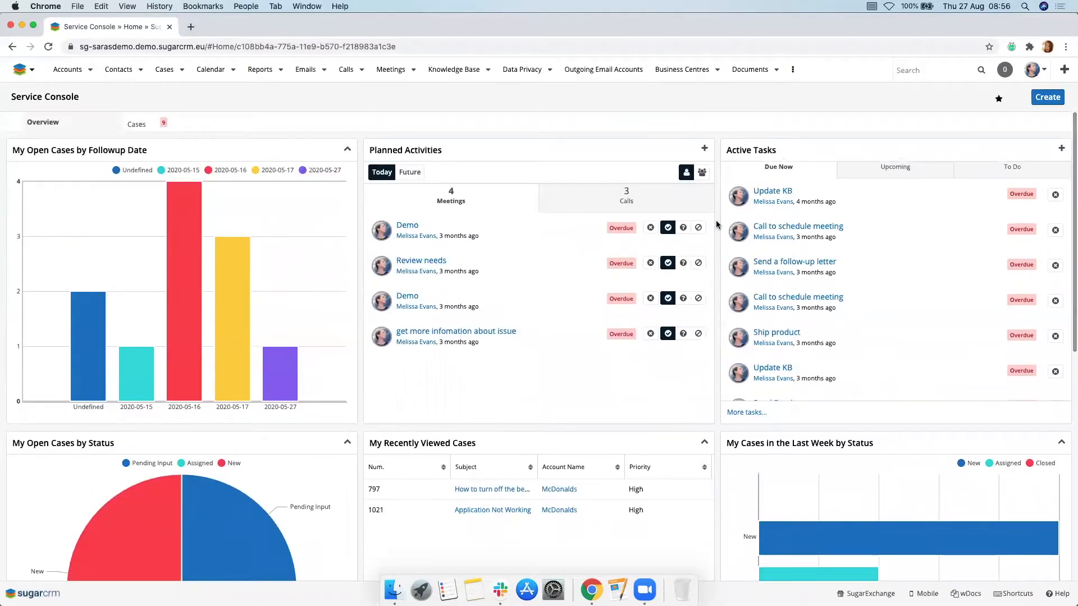
Show the list of cases, check the row actions offered for case 441 and open that case's details.
click(147, 127)
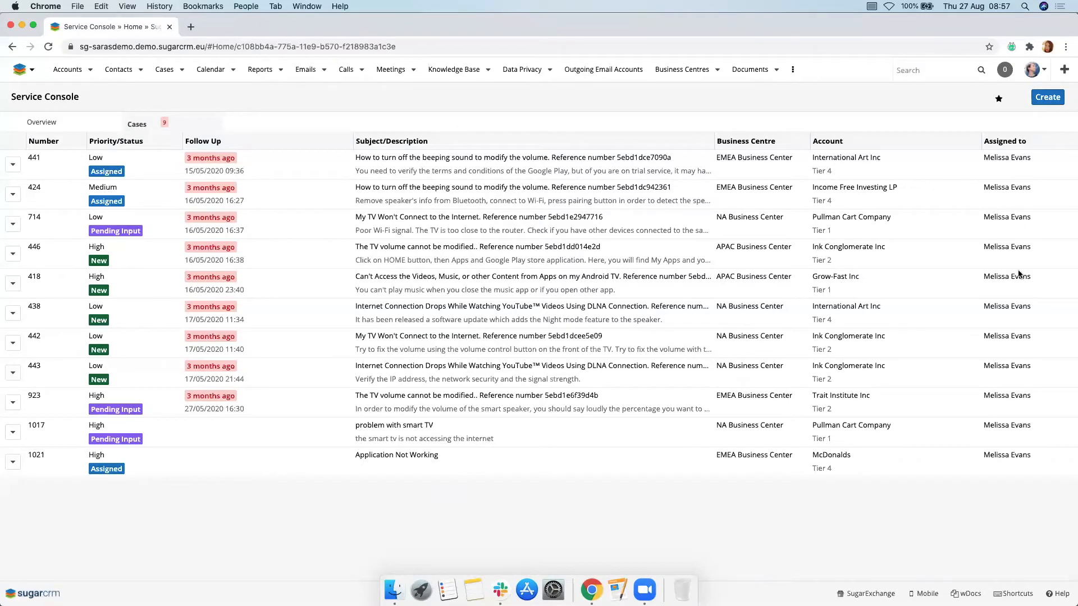
click(12, 164)
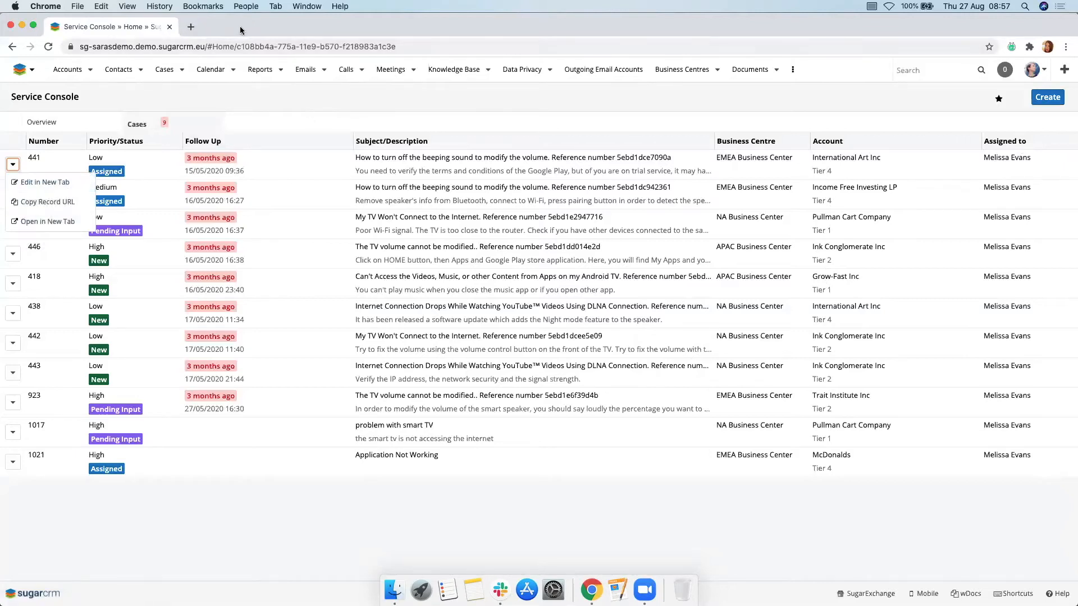
click(236, 96)
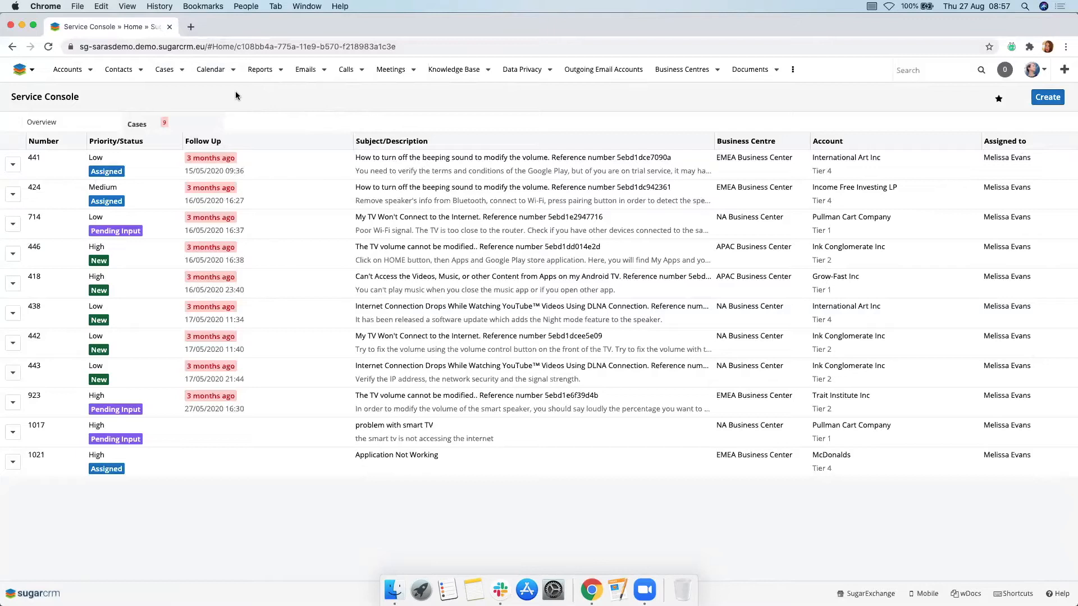
click(284, 162)
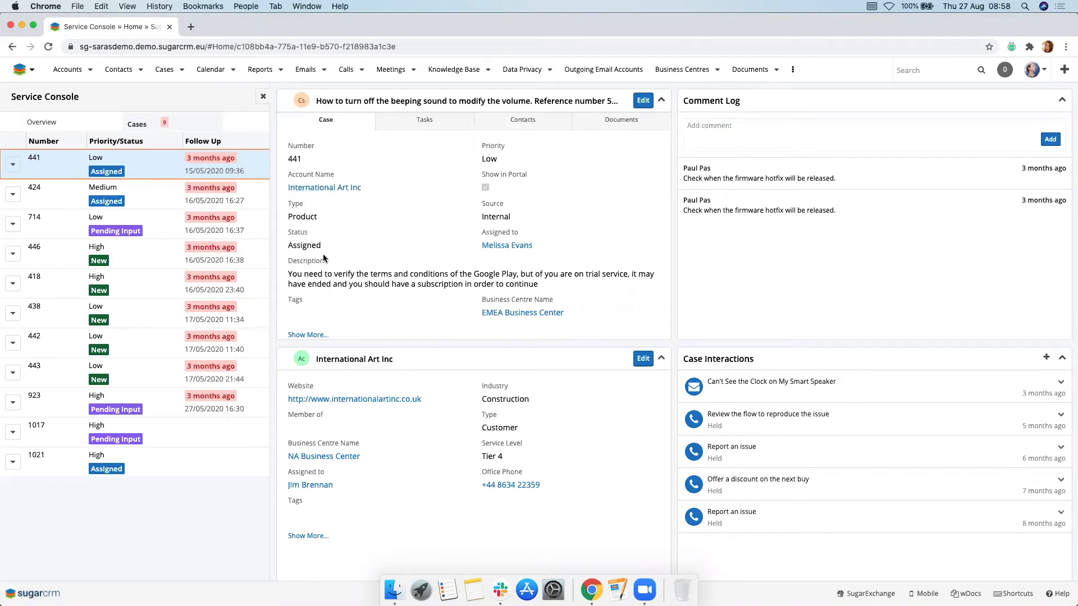
click(512, 219)
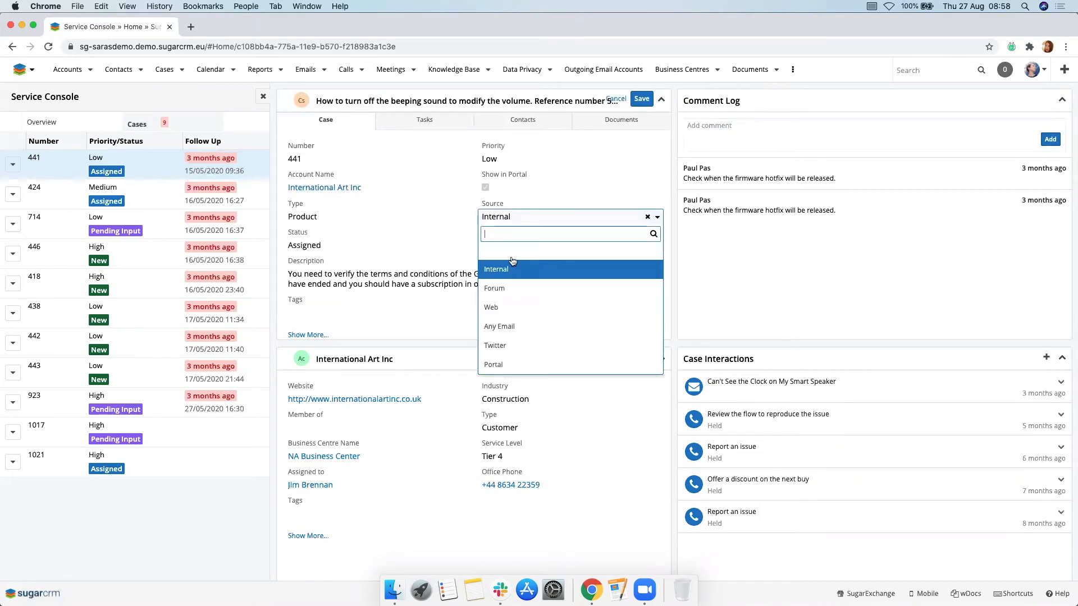
click(622, 101)
click(622, 101)
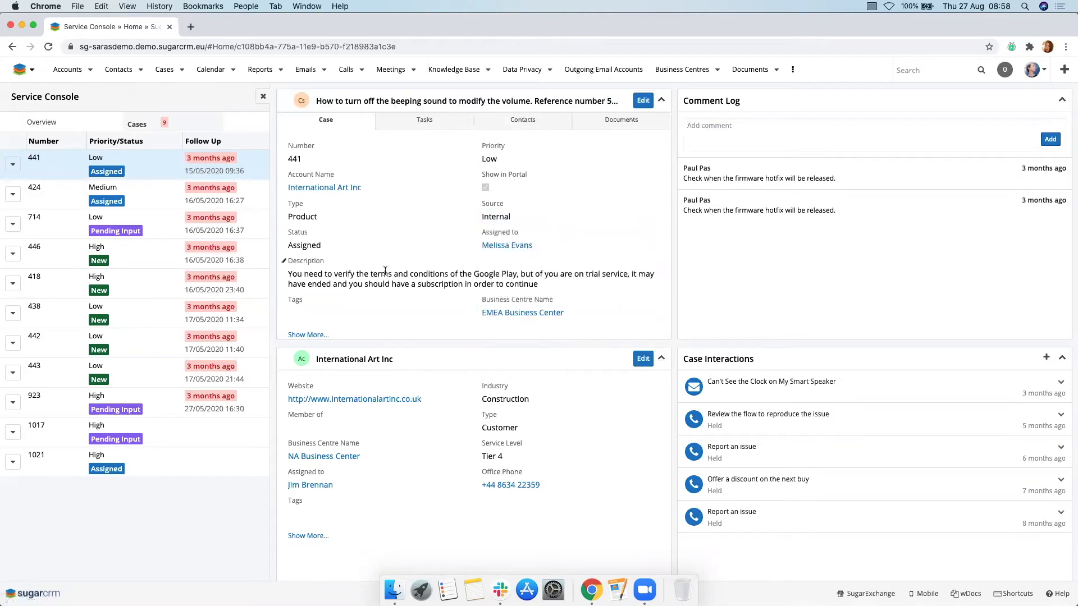
Expand the full details of case 441 and review its dates, teams and resolution fields.
click(308, 335)
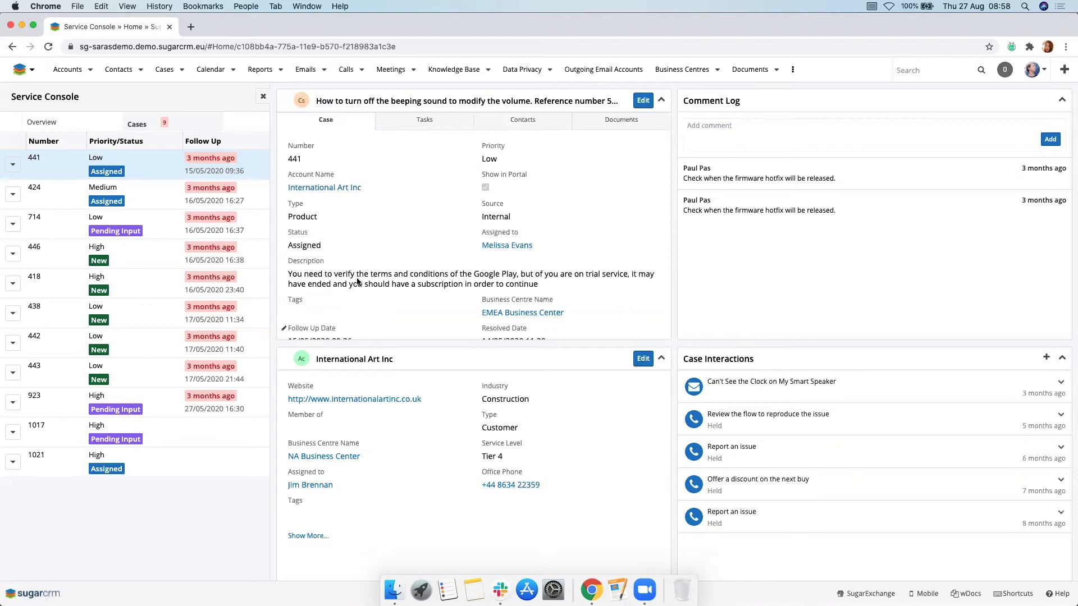
scroll(311, 329, down, 5)
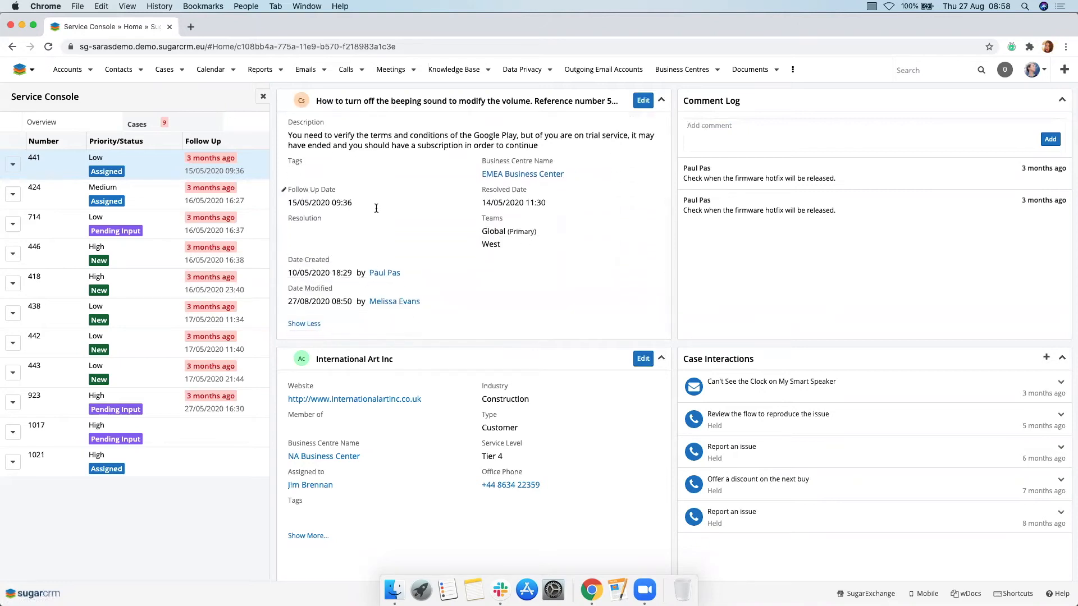
scroll(354, 270, down, 2)
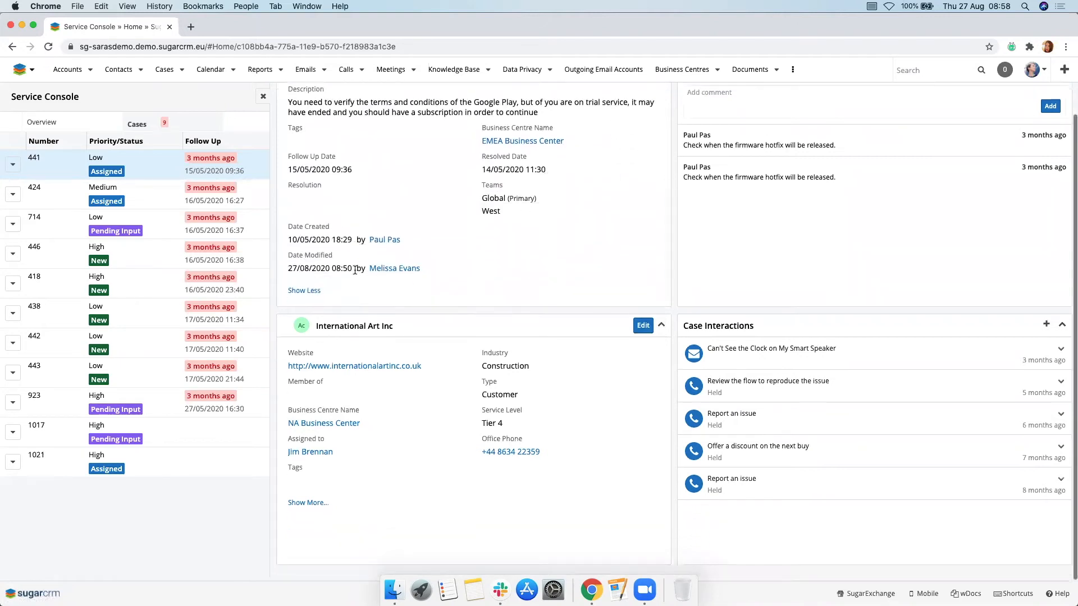
scroll(355, 271, up, 5)
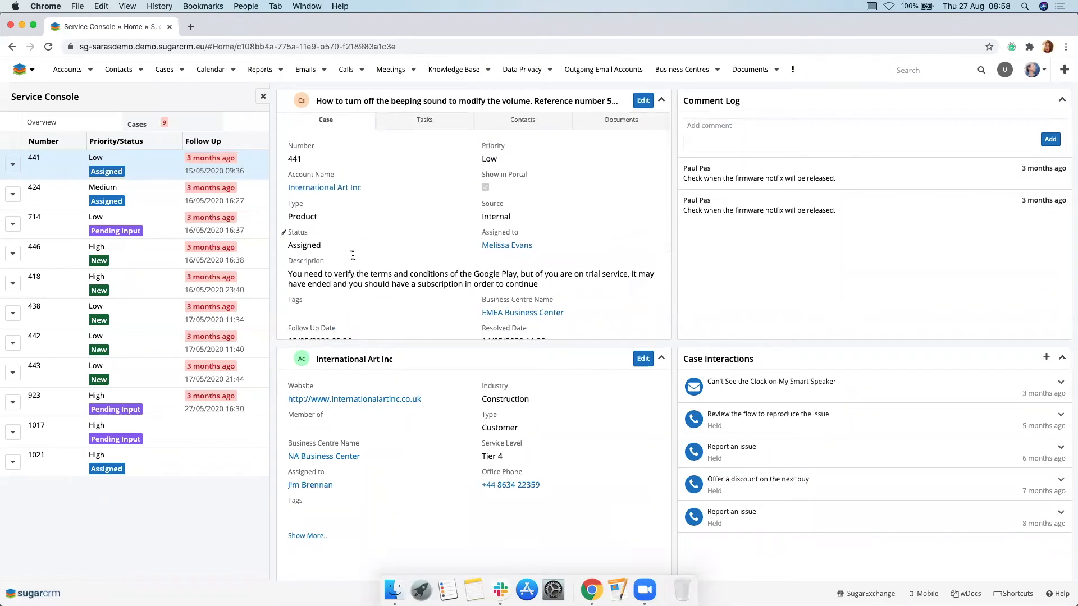
click(330, 201)
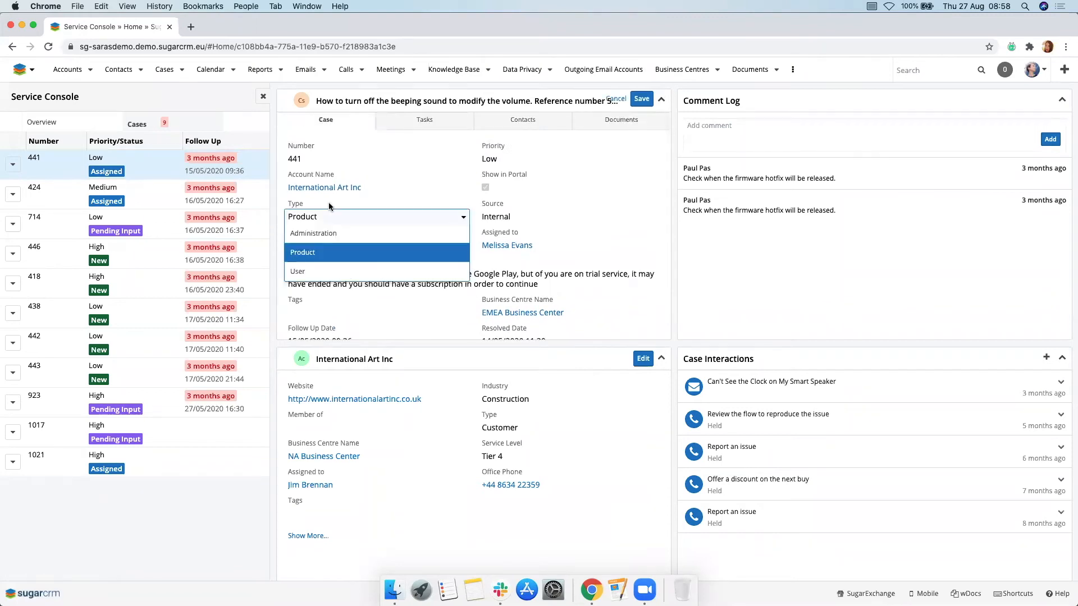
click(325, 246)
click(620, 100)
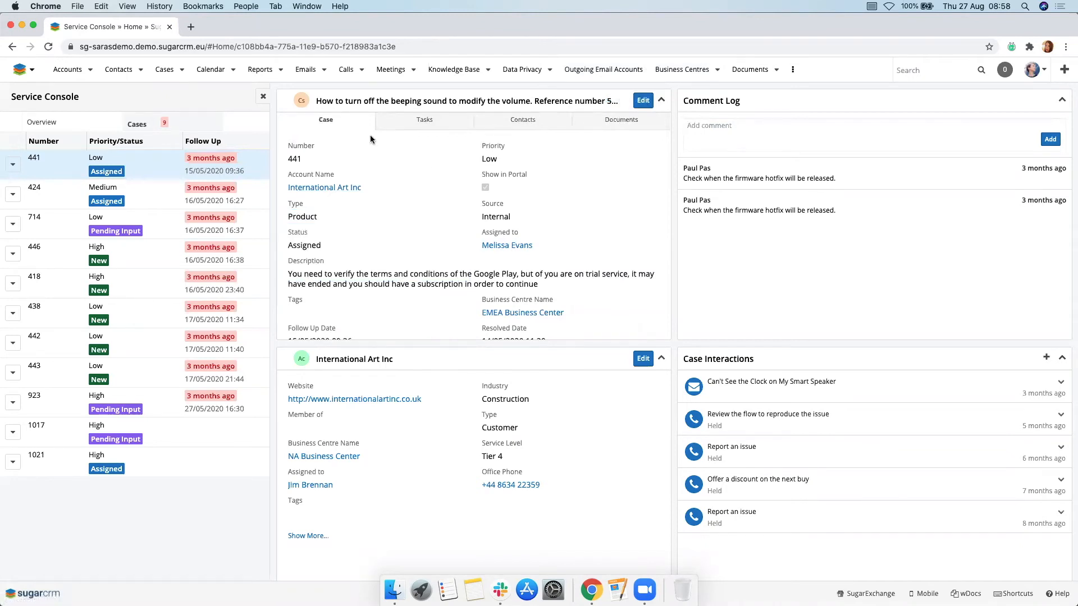
Review the tasks, contacts and documents related to case 441 and return to its case details.
click(423, 133)
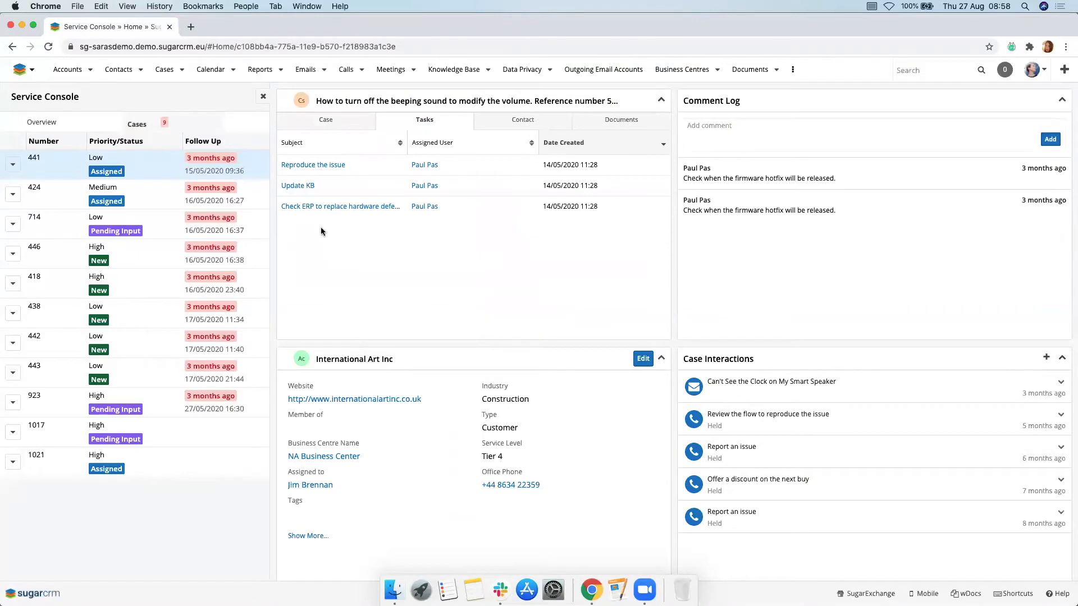
click(522, 120)
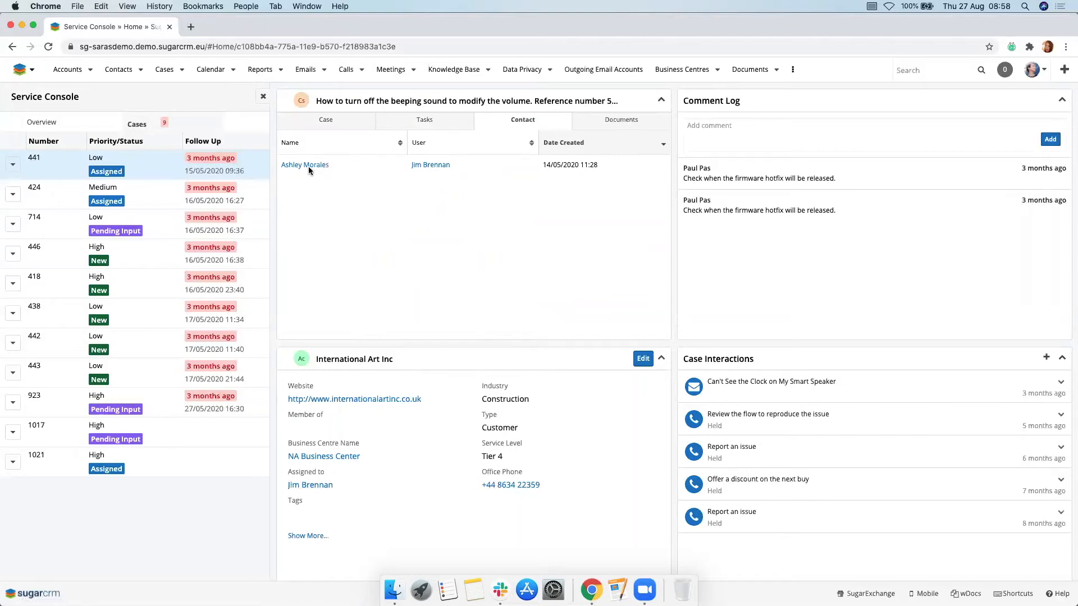
click(616, 120)
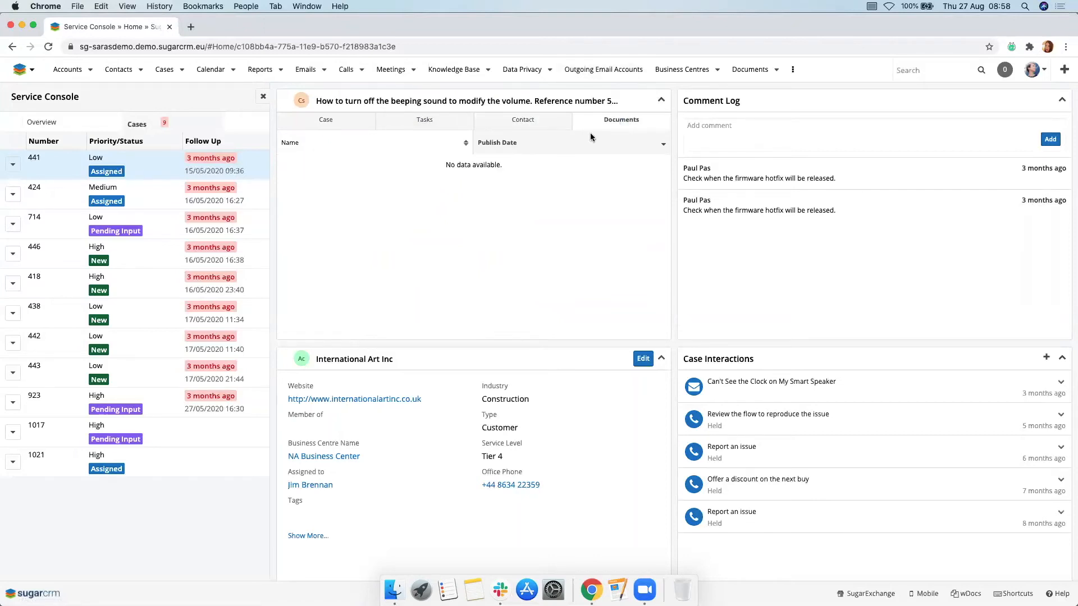
click(330, 124)
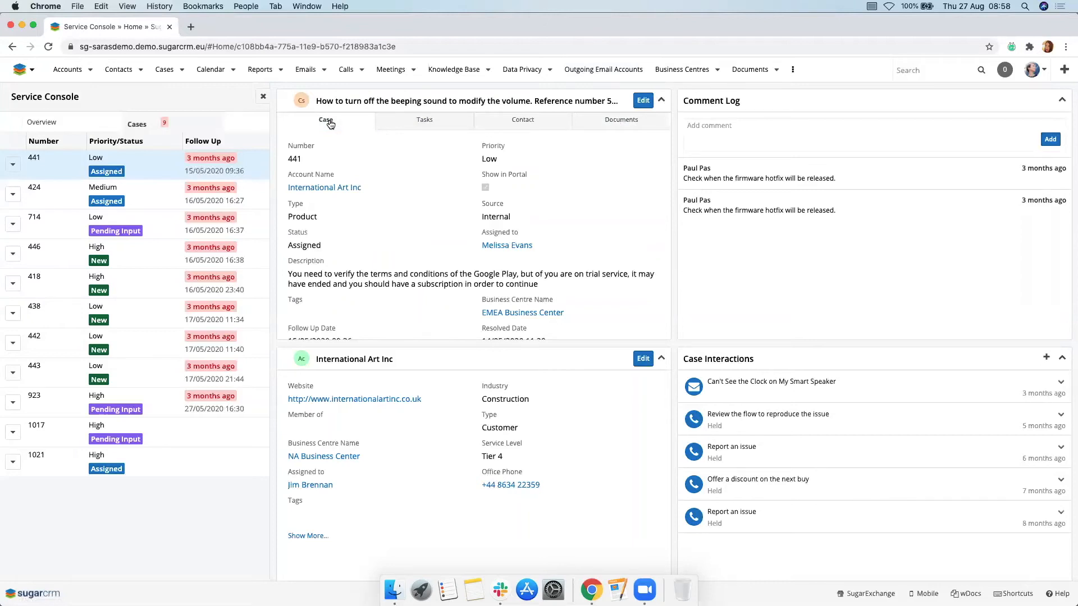
Expand the International Art Inc account details and review the remaining fields, including the billing and shipping addresses.
scroll(346, 400, down, 1)
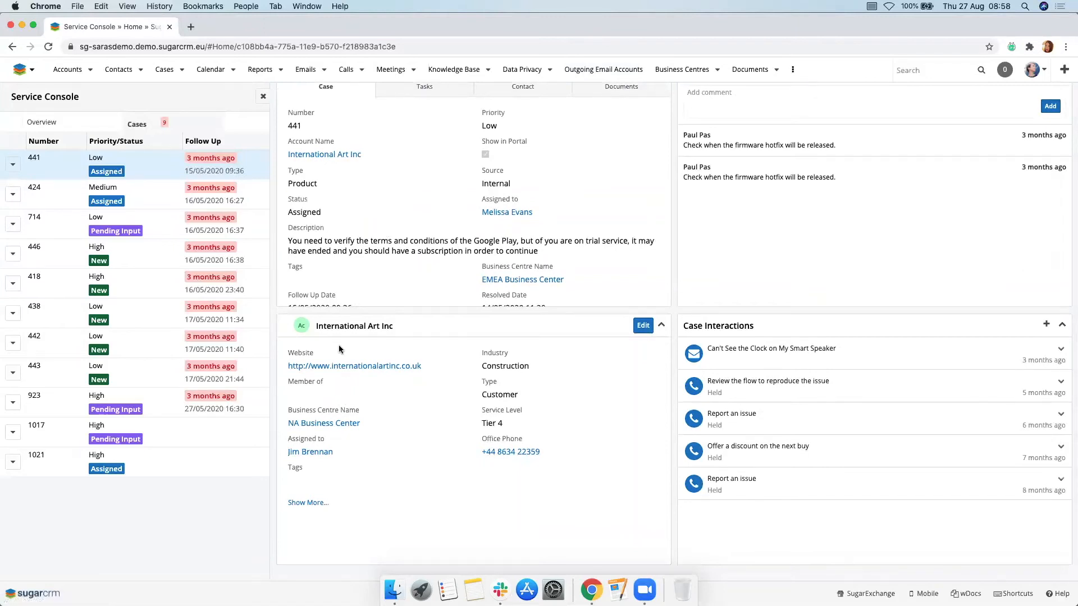
scroll(392, 400, up, 1)
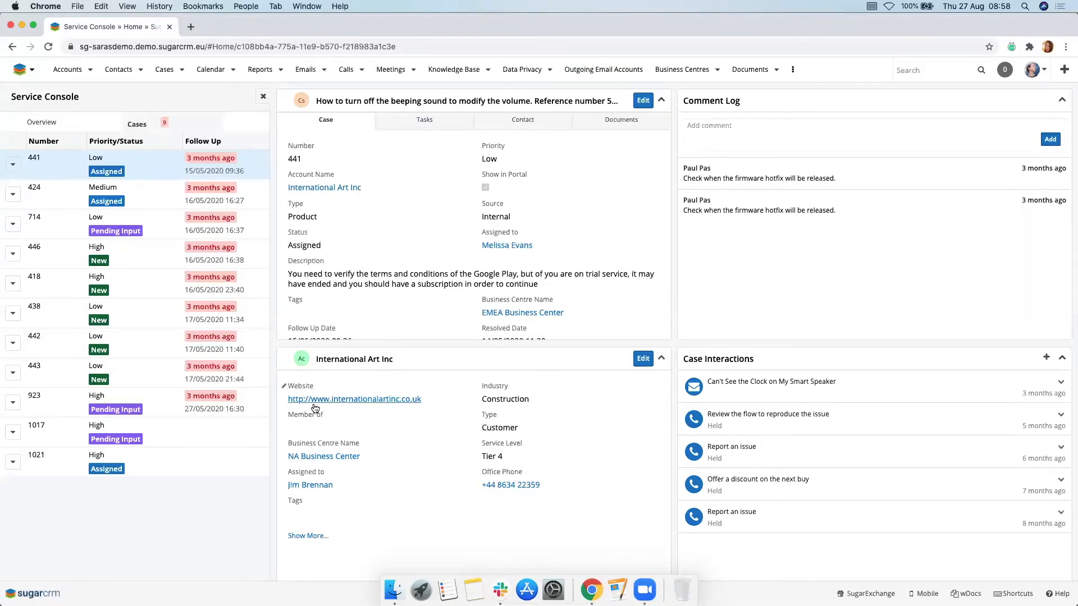
click(309, 536)
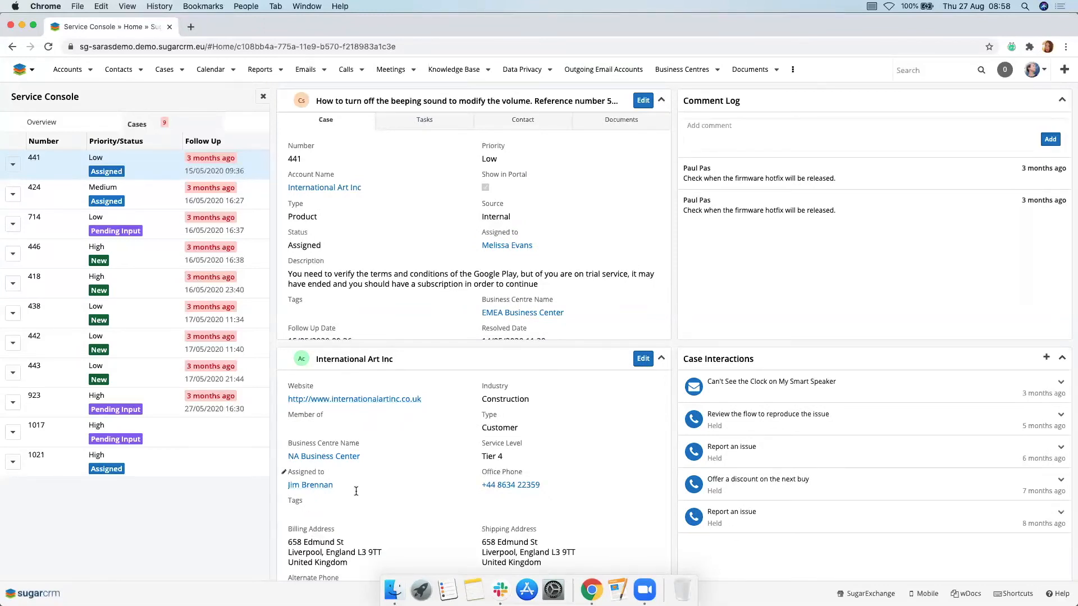
scroll(356, 488, down, 3)
scroll(356, 491, down, 2)
scroll(356, 491, up, 5)
Examine the email "Can't See the Clock on My Smart Speaker" and the call "Review the flow to reproduce the issue" among the case interactions.
click(695, 391)
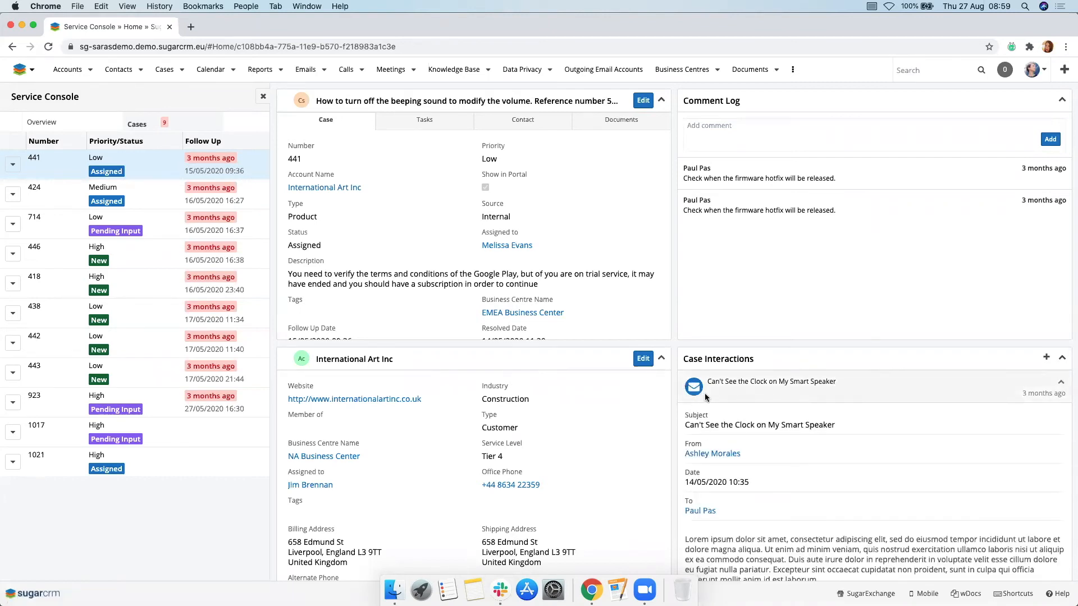
scroll(706, 442, down, 3)
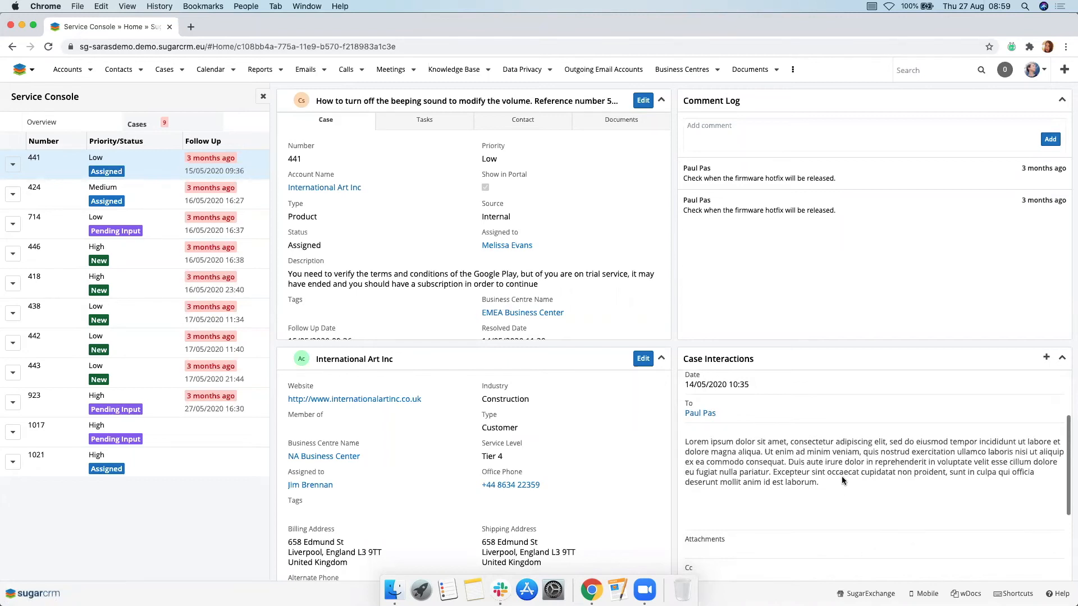
scroll(841, 476, up, 3)
click(795, 391)
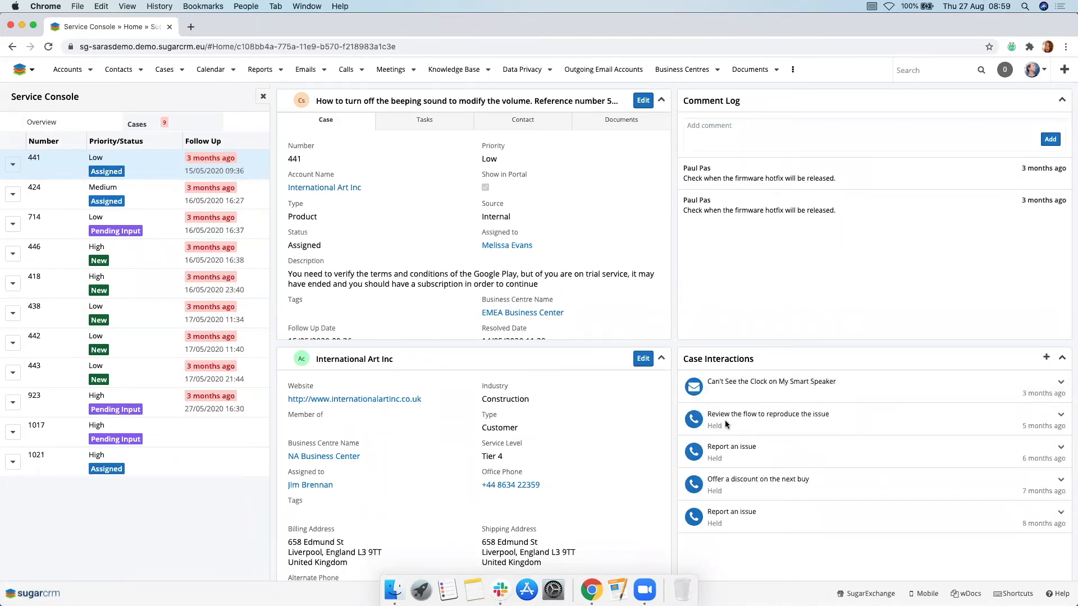
click(725, 420)
scroll(804, 506, down, 2)
scroll(804, 505, up, 2)
click(781, 412)
Add the comment "Hotfix has been released" to the comment log of case 441.
click(764, 136)
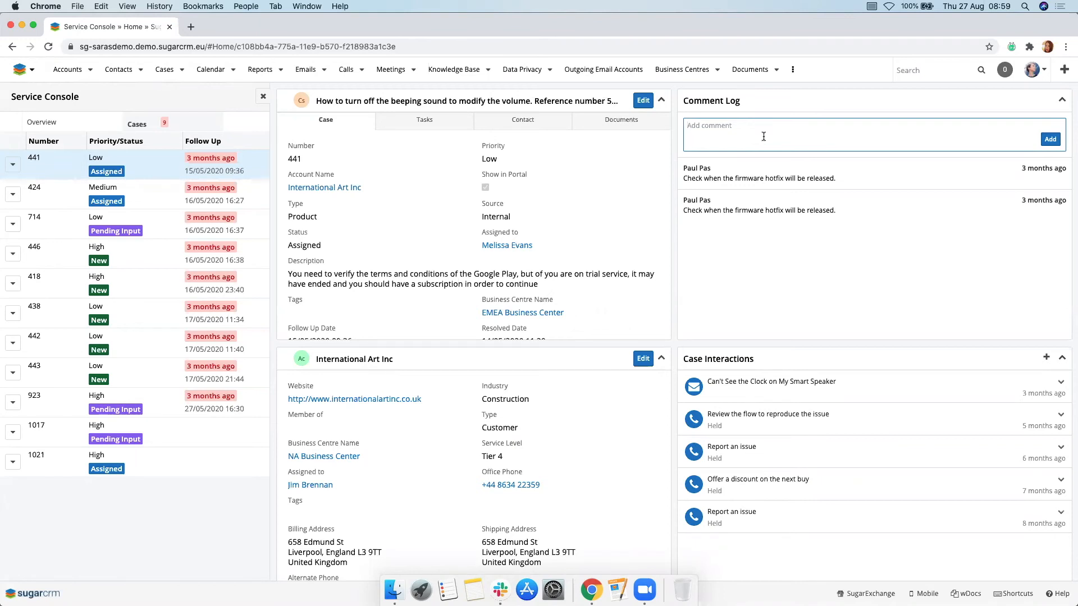
text(Hotfix has been released)
click(1047, 140)
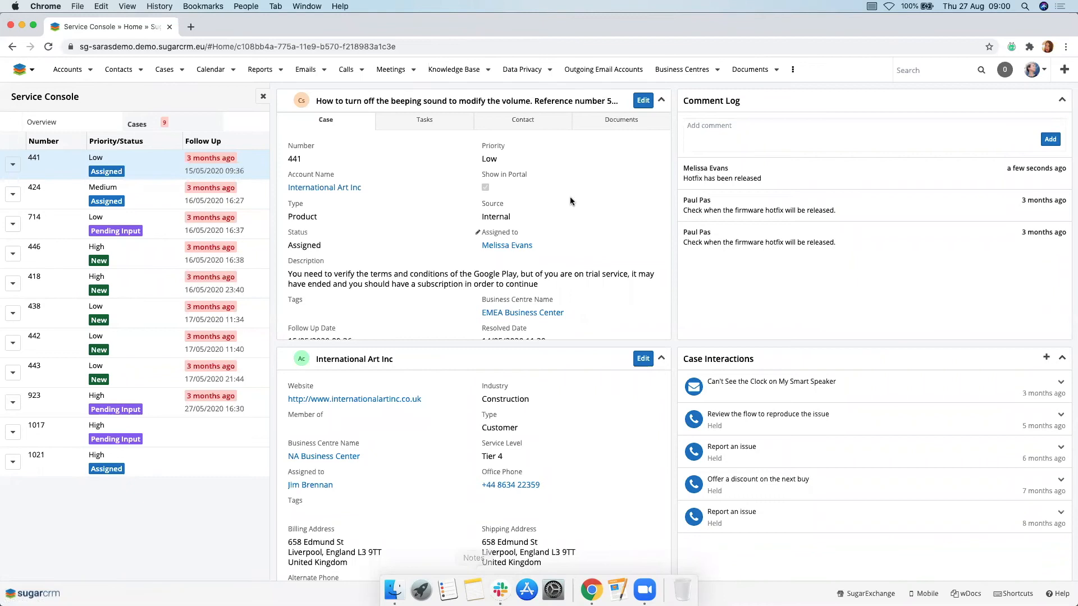
Set the status of case 441 to Closed and save the case.
scroll(376, 202, down, 2)
scroll(376, 202, up, 2)
click(326, 246)
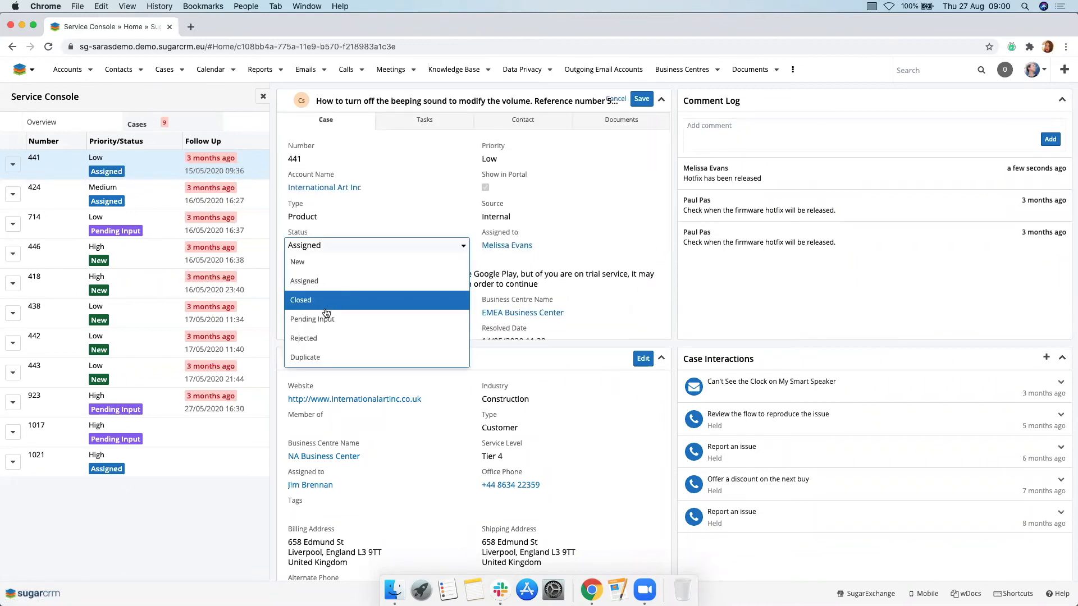
click(328, 299)
click(643, 100)
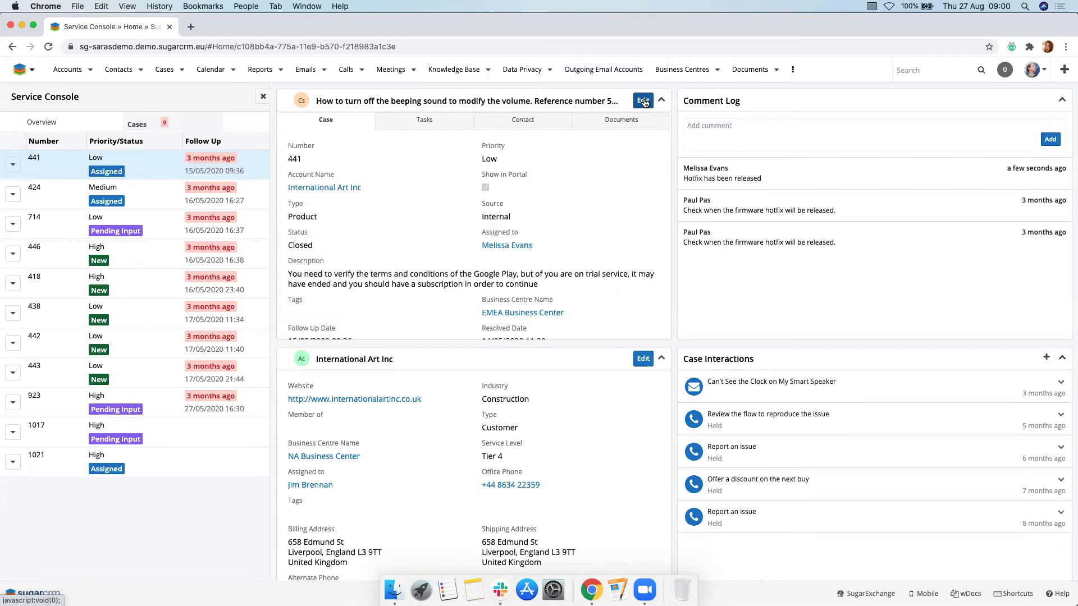
Select case 714 in the case list and open it for editing in a new browser tab.
click(153, 207)
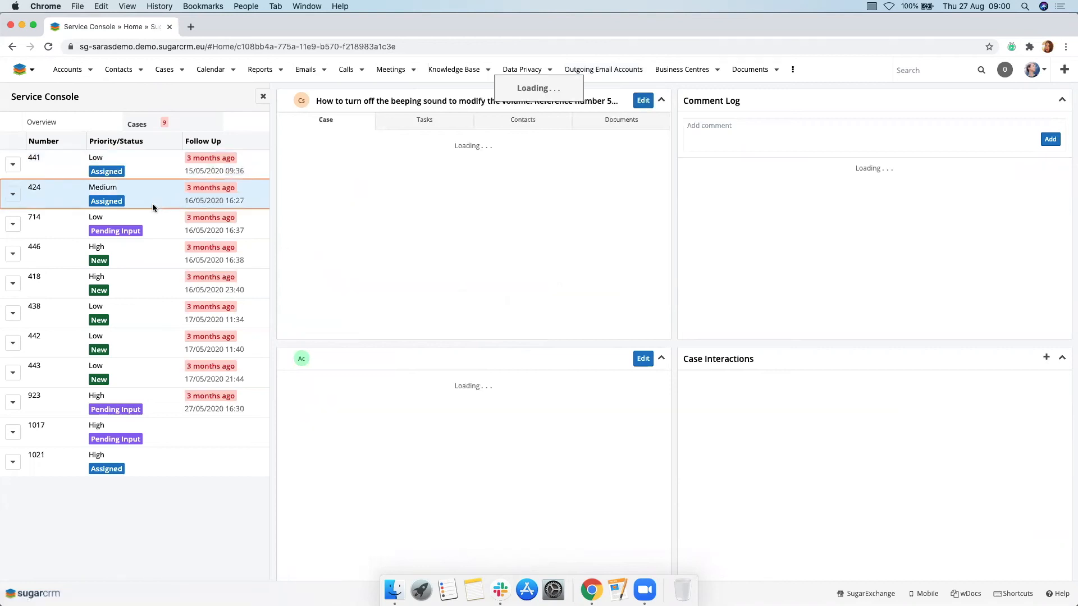
click(158, 235)
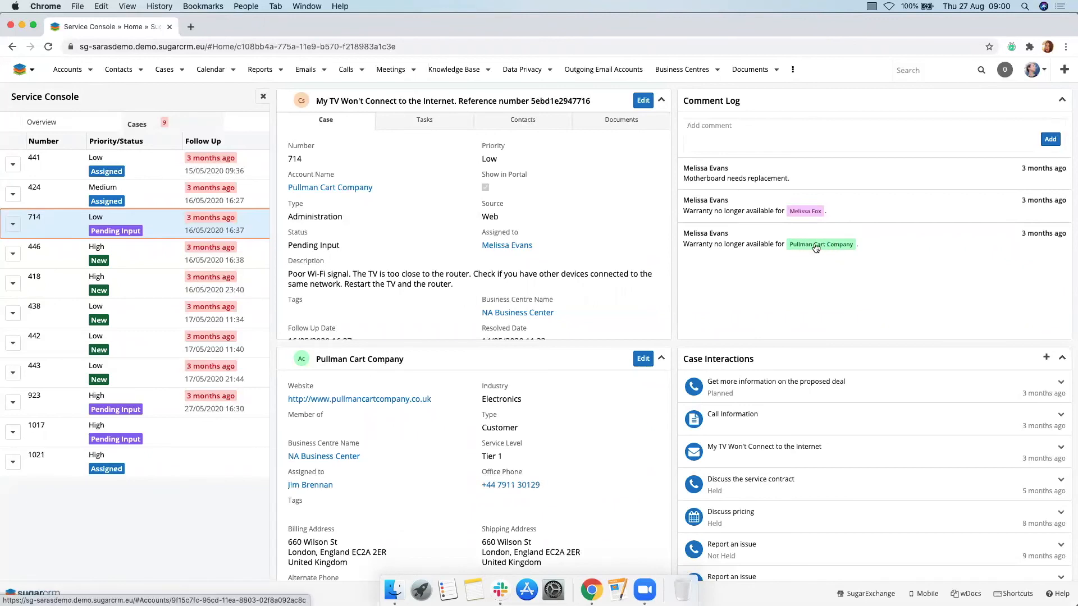
scroll(673, 294, down, 1)
scroll(673, 294, up, 1)
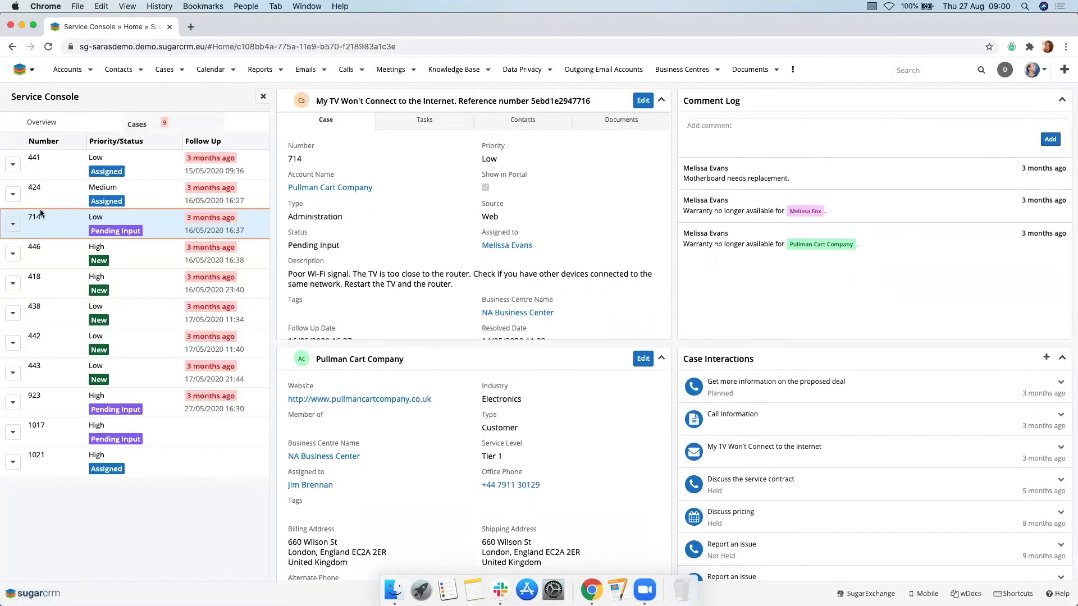
click(13, 224)
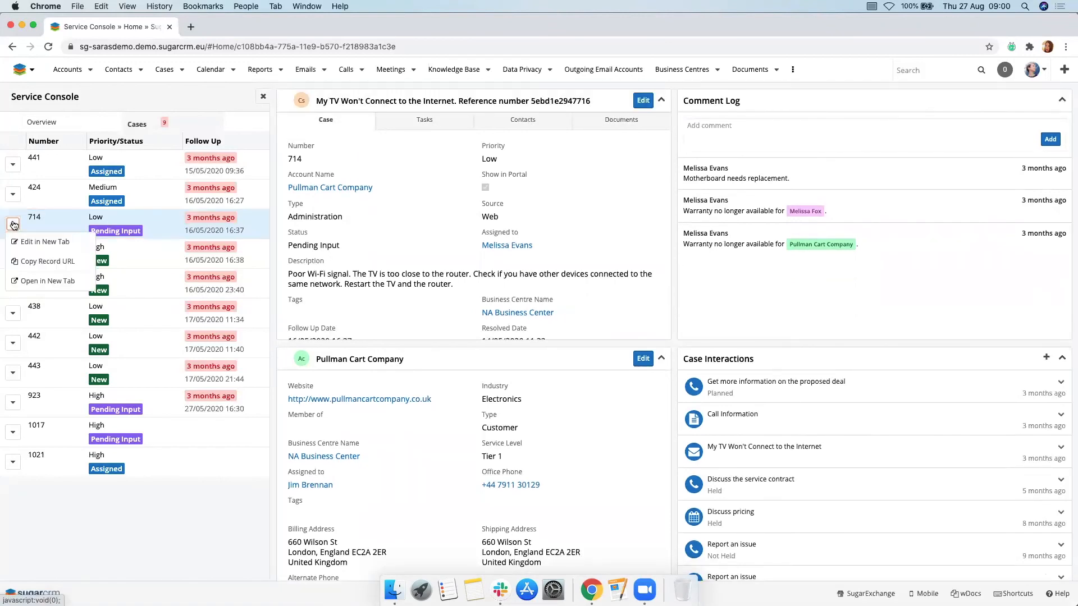
click(23, 242)
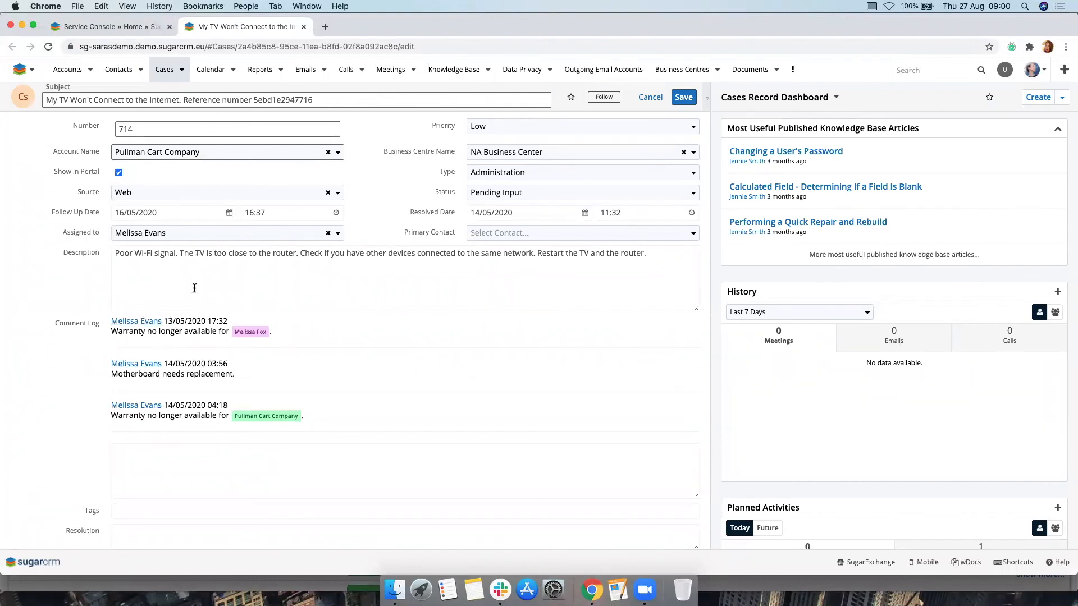
Review the fields and related records of case 714, collapse its change timers, and examine the list of related calls.
scroll(77, 364, down, 3)
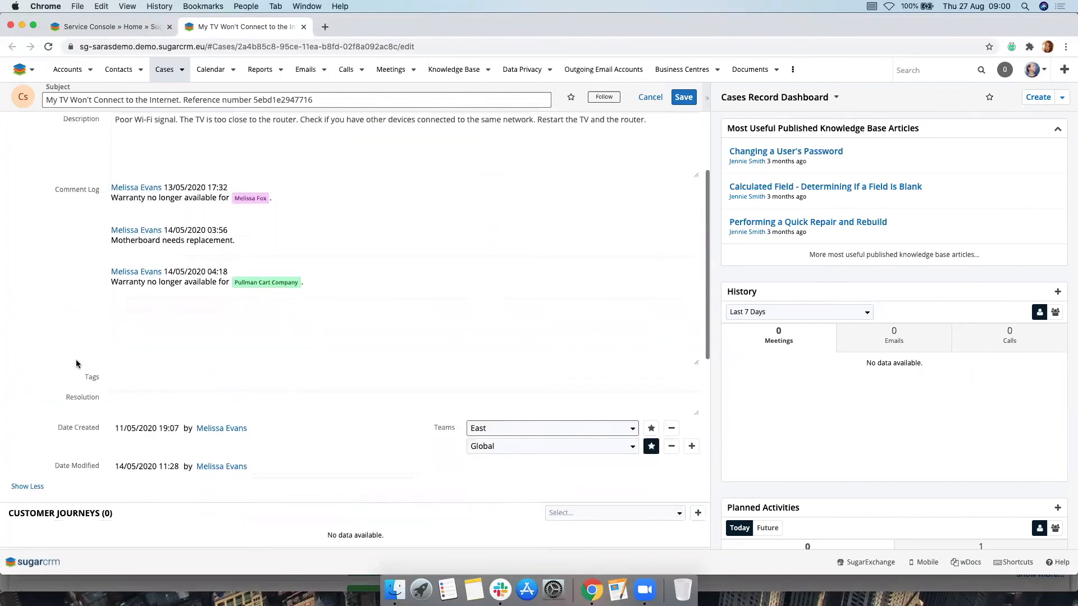
scroll(77, 364, down, 9)
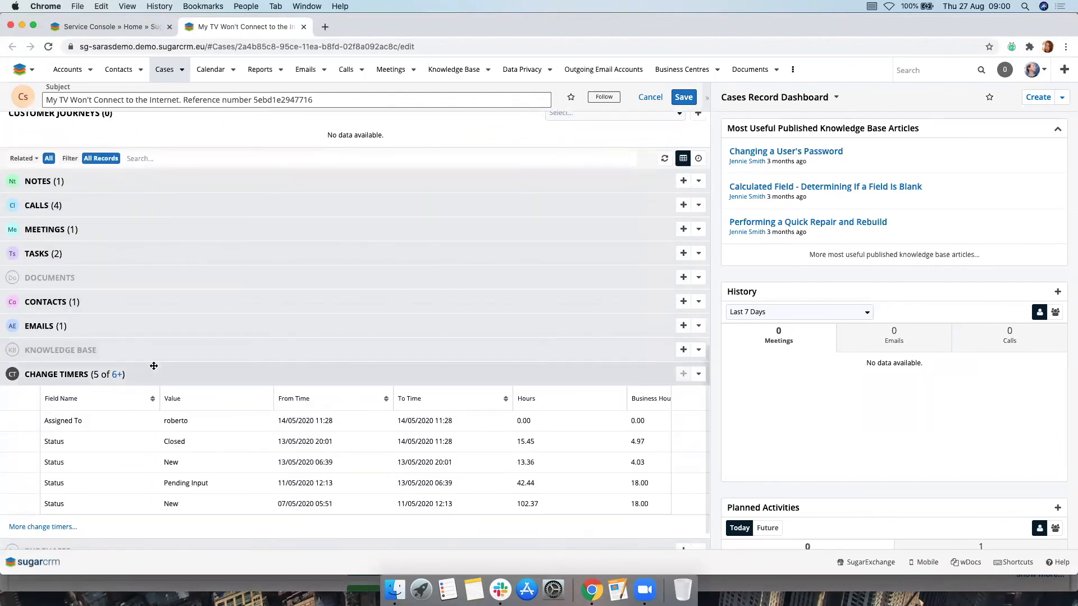
click(154, 366)
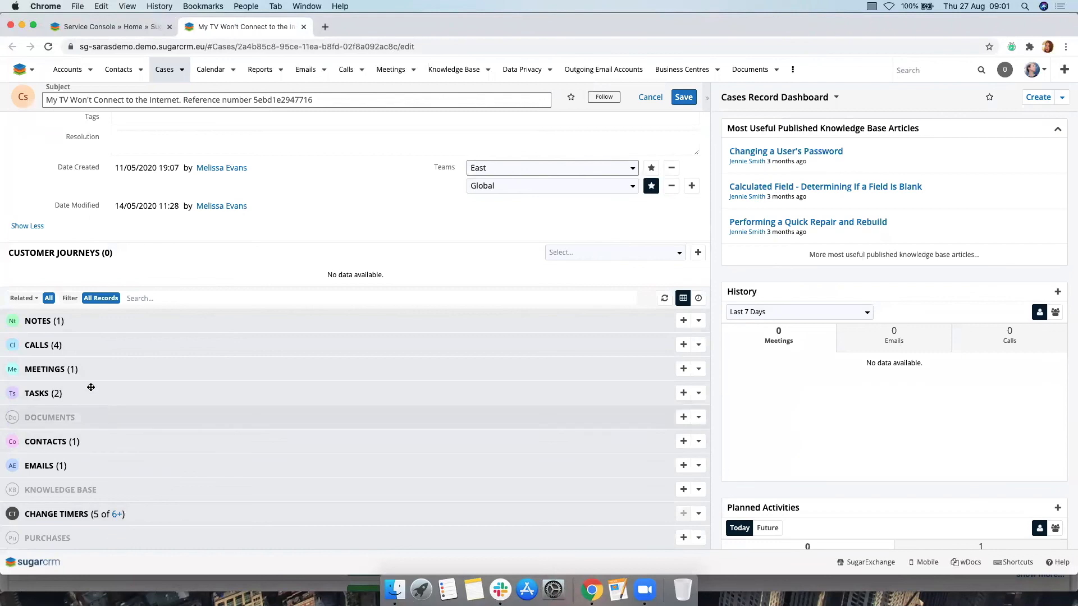
click(74, 346)
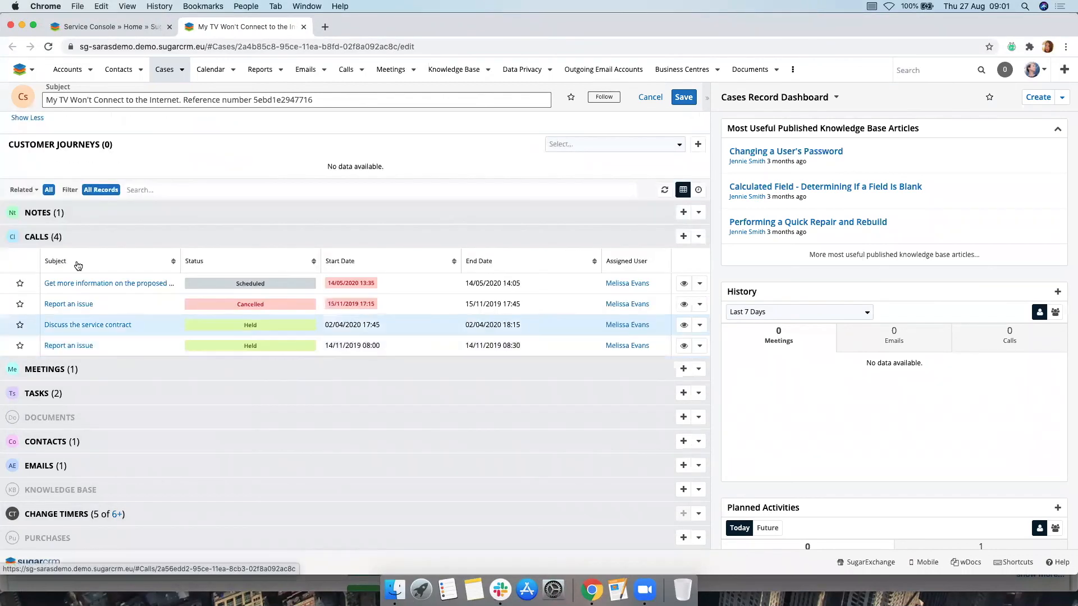
click(84, 242)
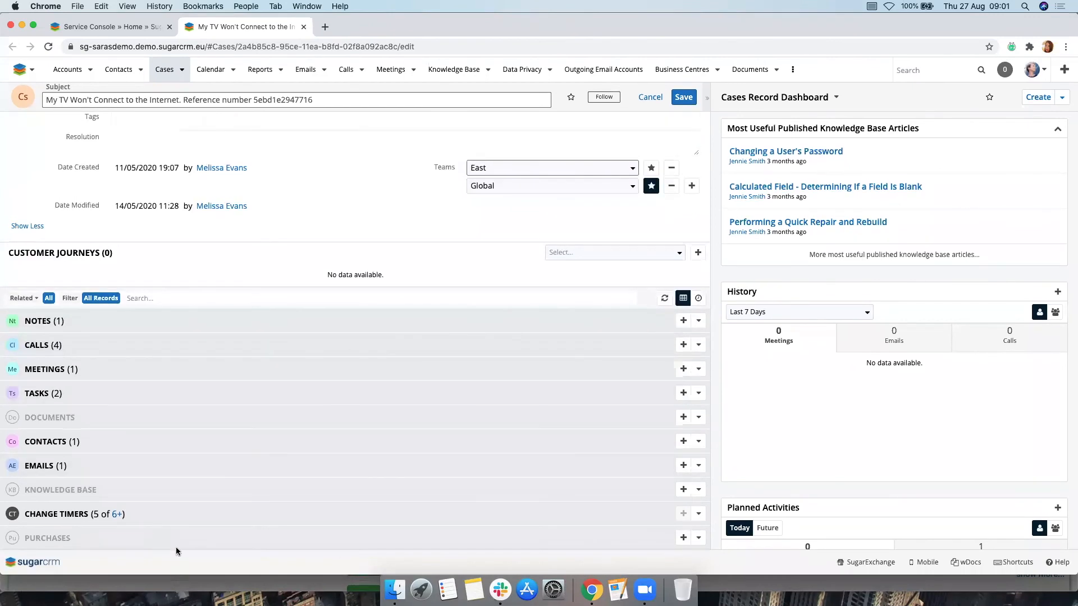
Examine the field values, times and hours in the change timers of case 714, and collapse the list again.
click(184, 514)
scroll(182, 512, down, 3)
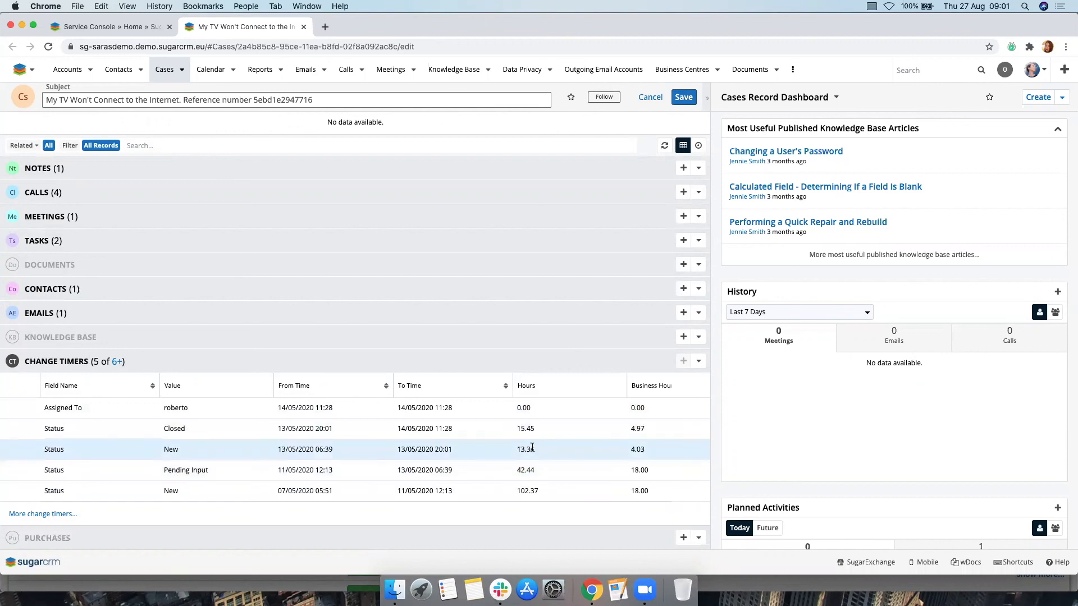
click(401, 361)
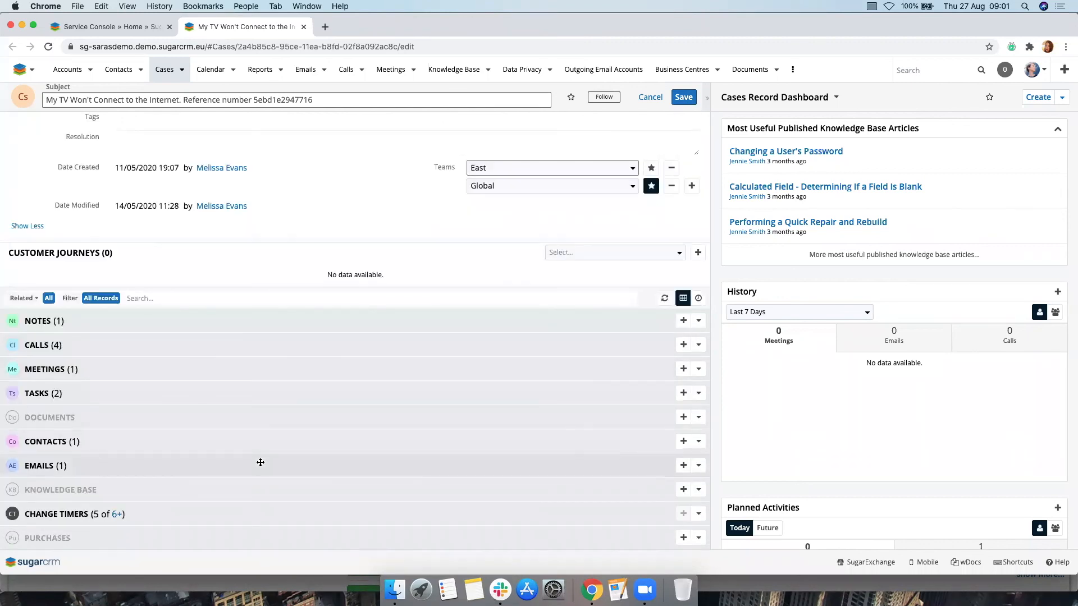
scroll(261, 460, up, 10)
scroll(260, 460, up, 1)
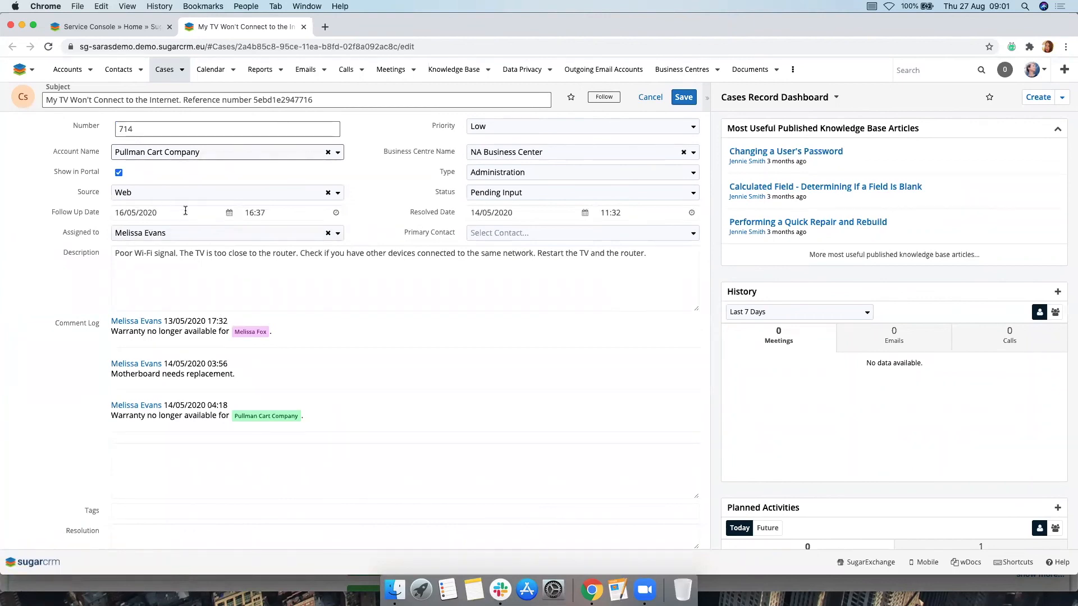
Leave the case record for the Service Console home page and show its Overview dashboard.
click(21, 71)
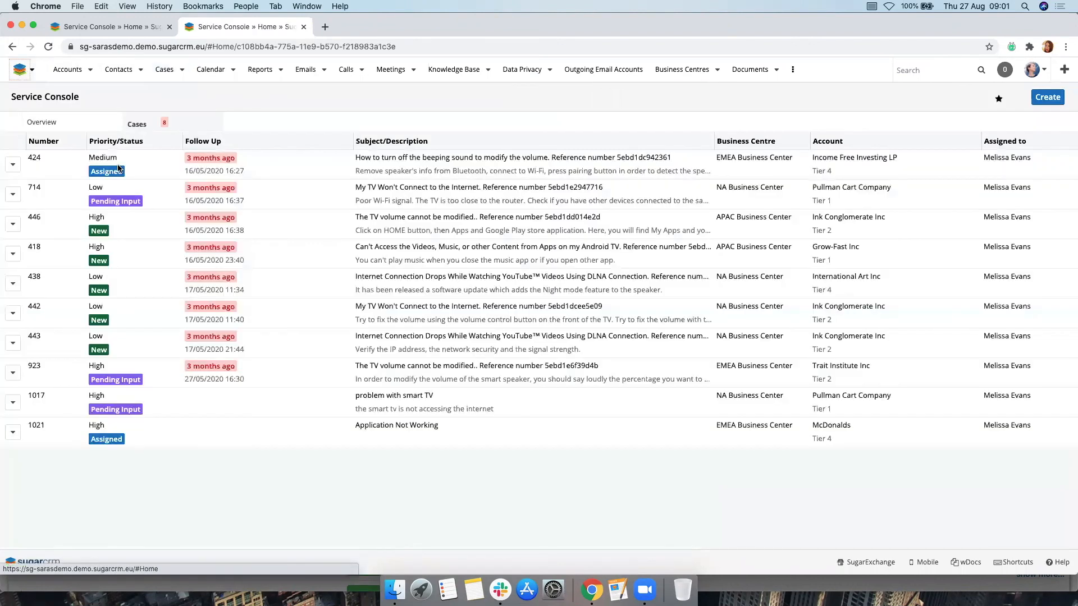
click(77, 130)
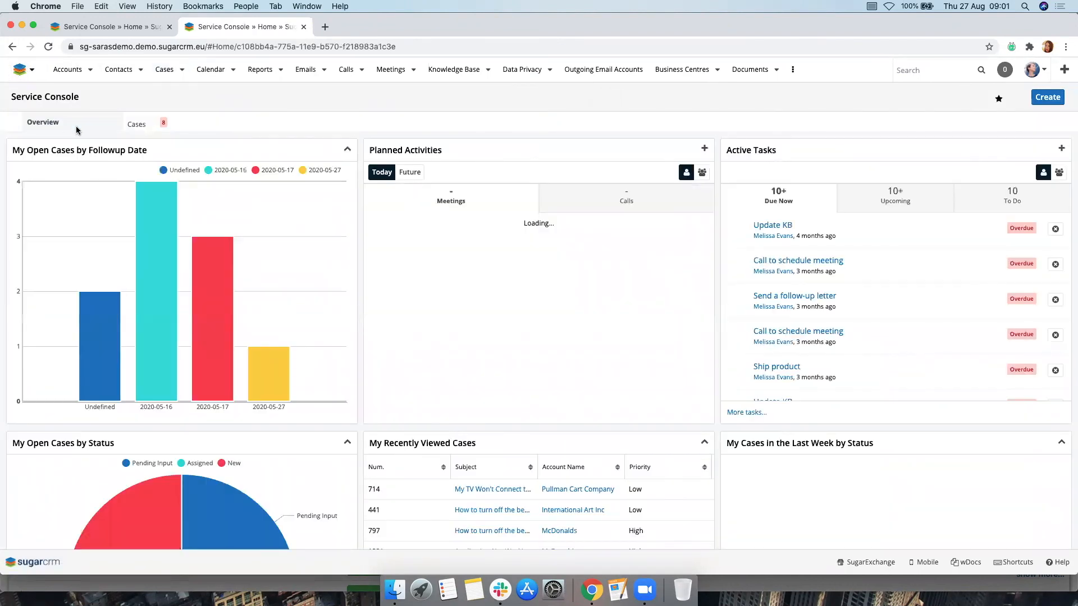